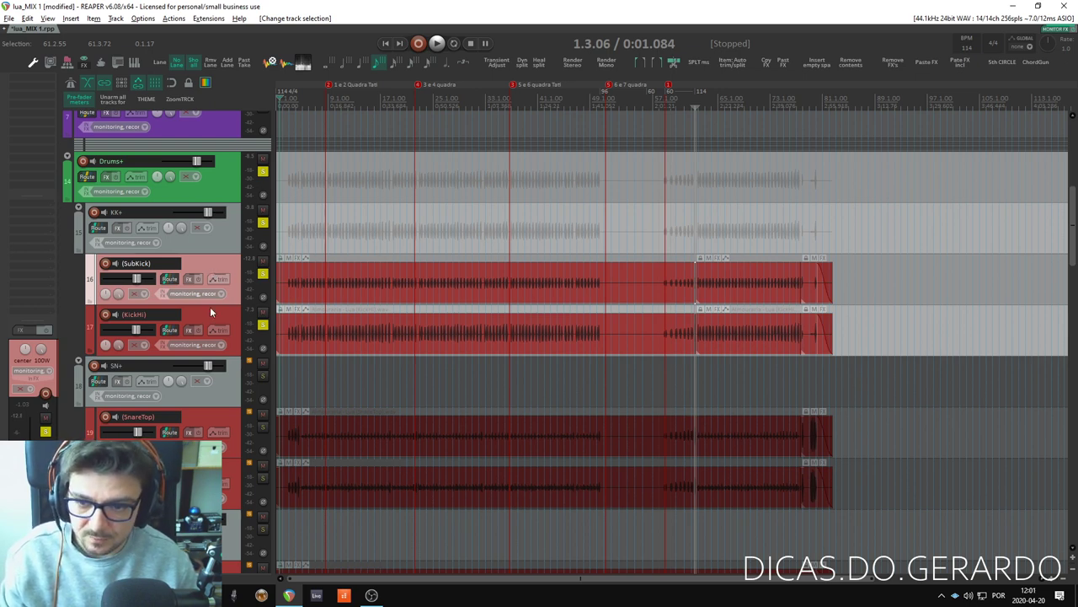
Play the soloed SubKick and KickHi tracks from the start of the kick part to hear them together
left_click(211, 310)
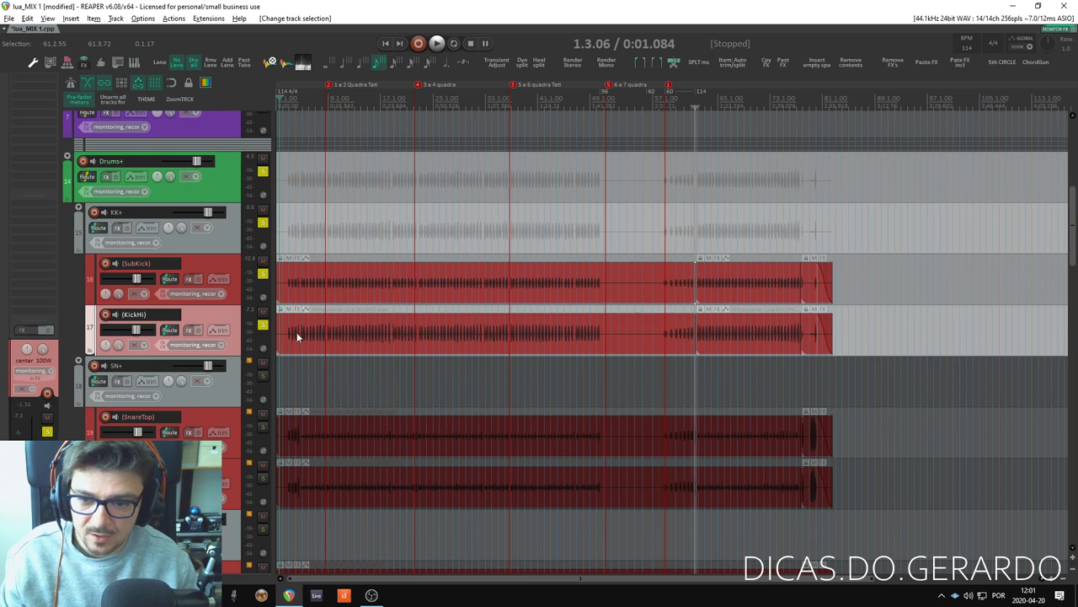
left_click(231, 268)
left_click(227, 307)
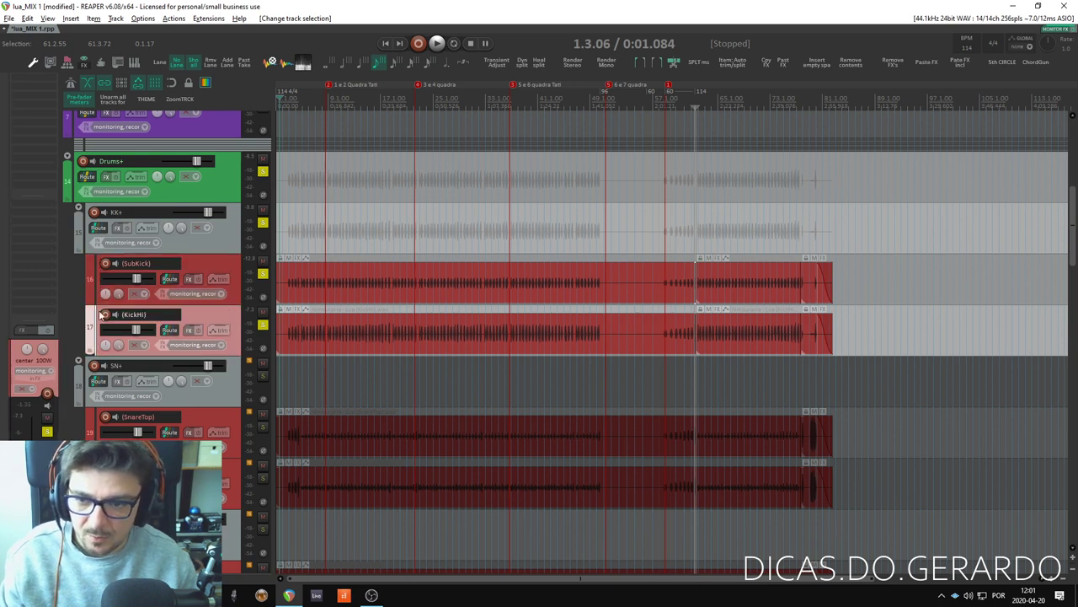
left_click(289, 347)
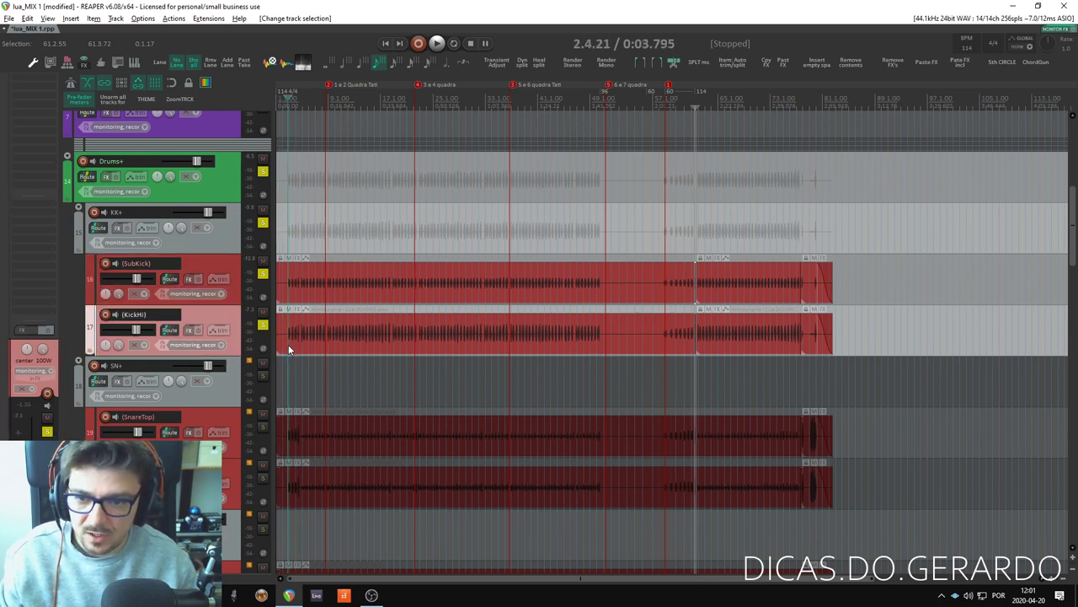
key("space")
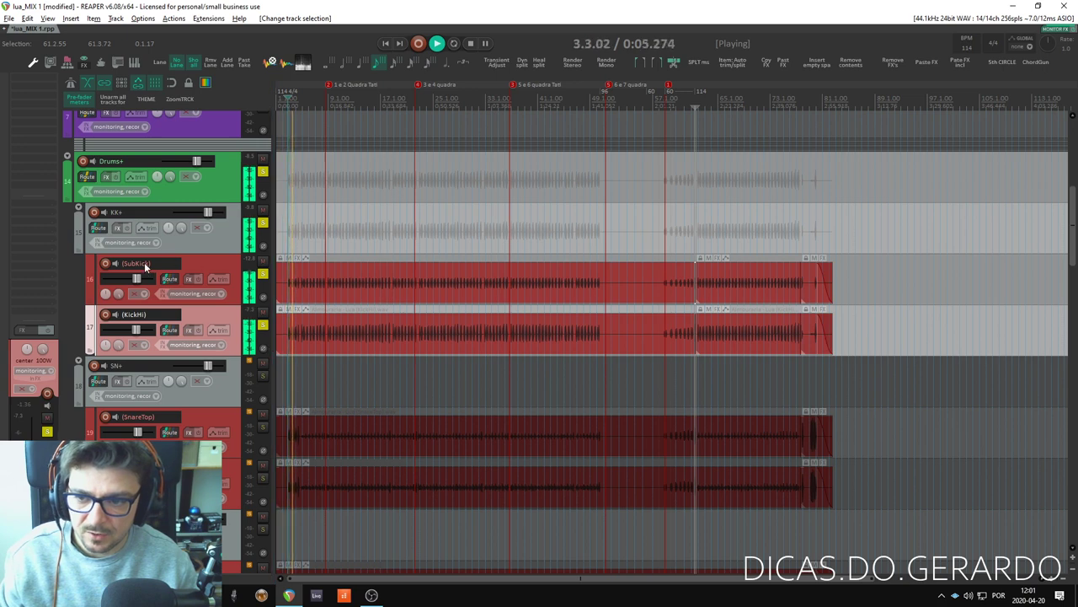
left_click(216, 260)
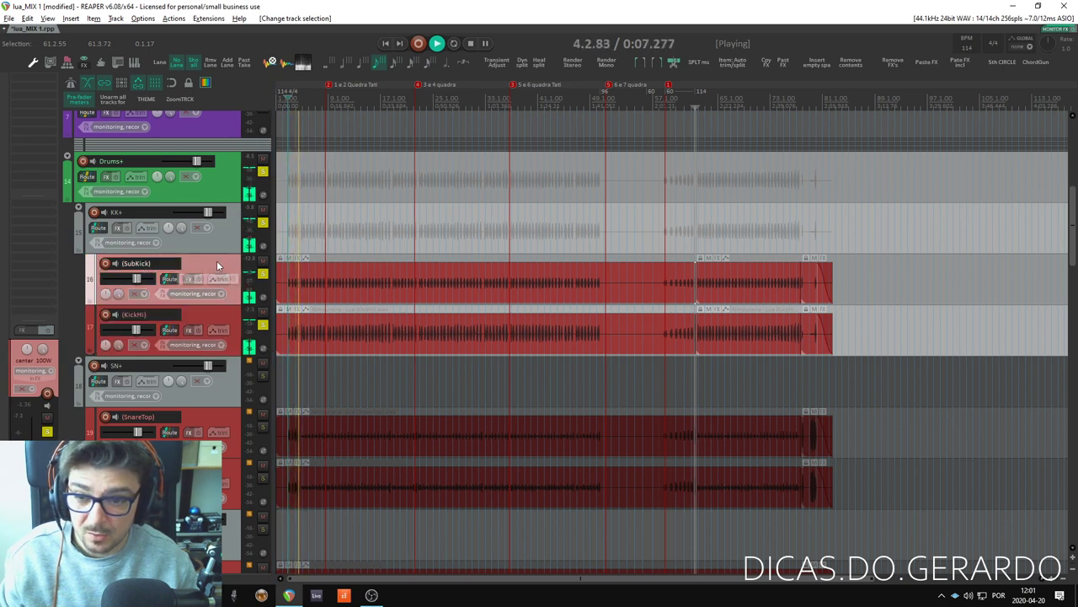
left_click(203, 310)
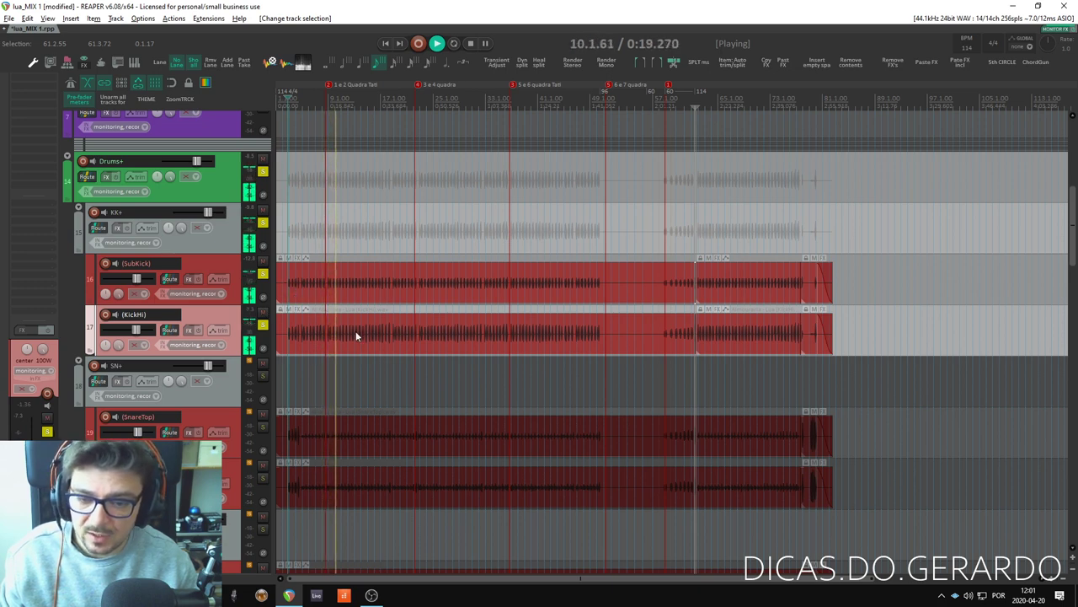
Compare the SubKick and KickHi tracks during playback by toggling each one's solo off and on, and stop playback
left_click(263, 273)
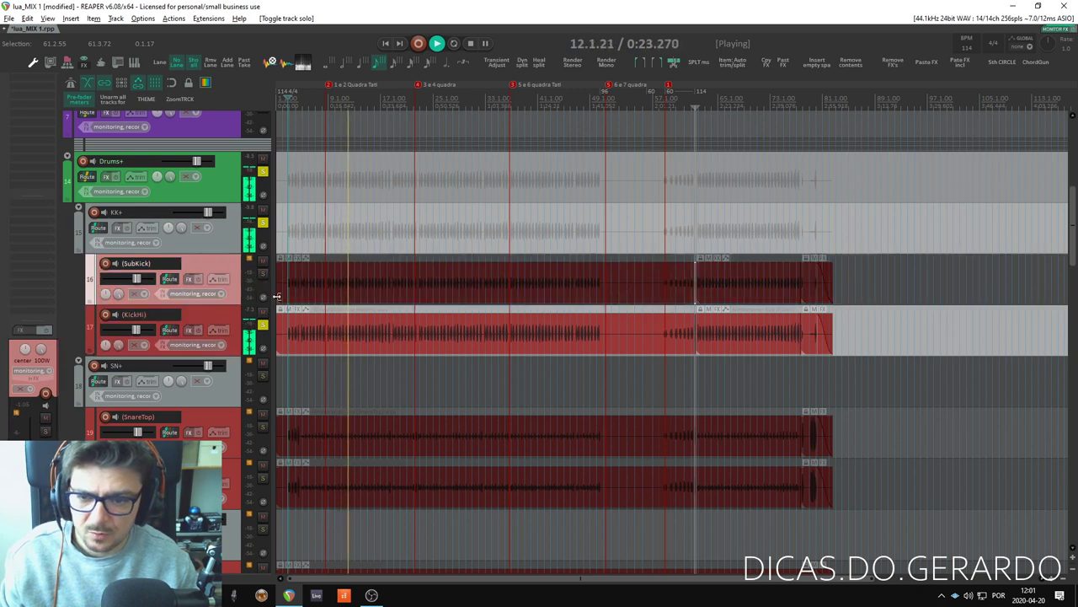
left_click(263, 274)
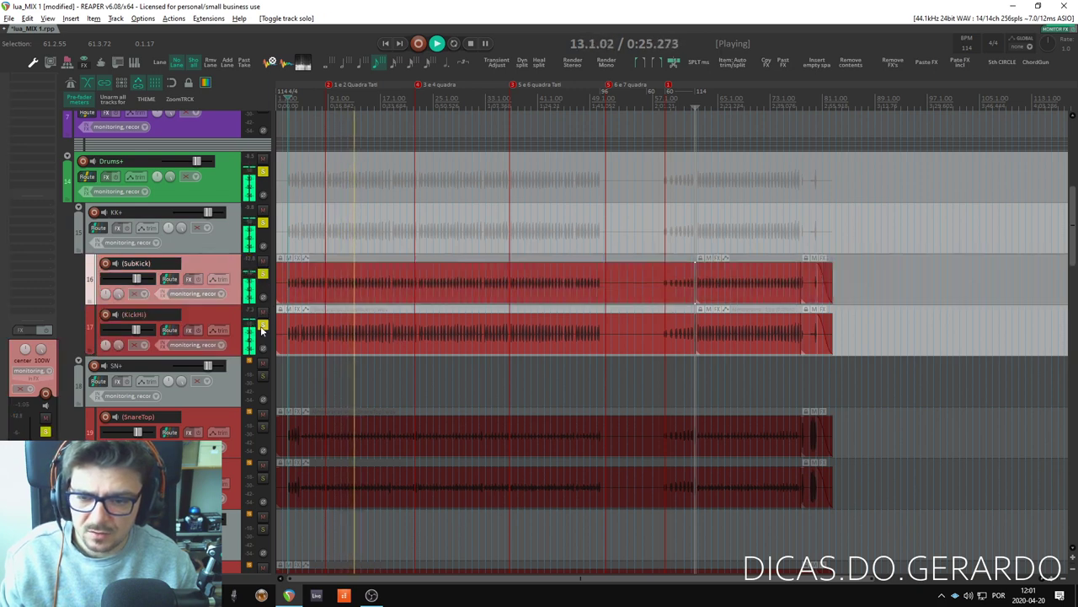
left_click(262, 325)
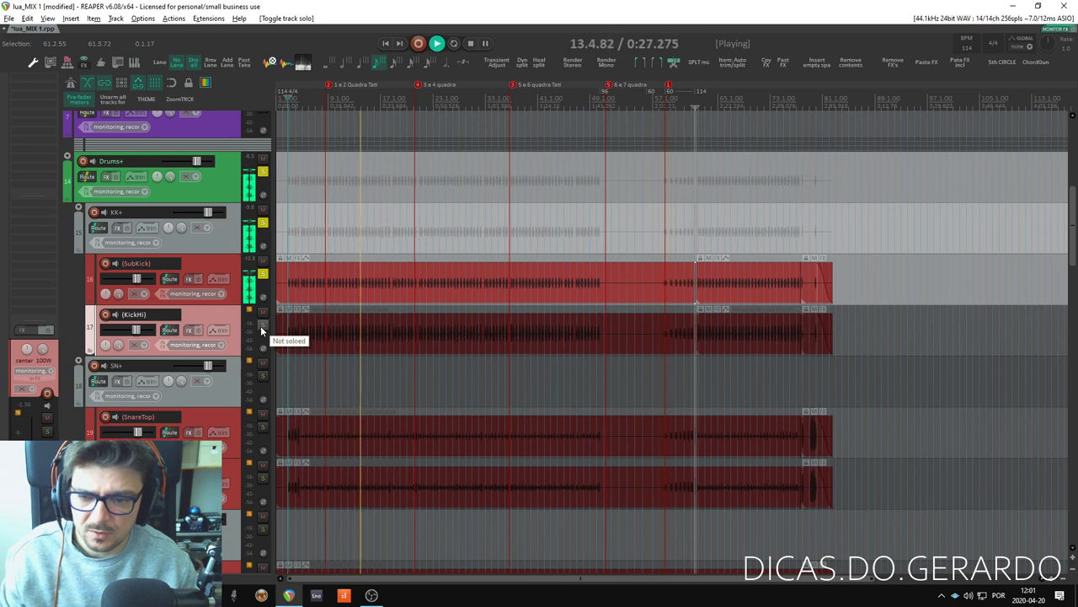
left_click(262, 326)
key("space")
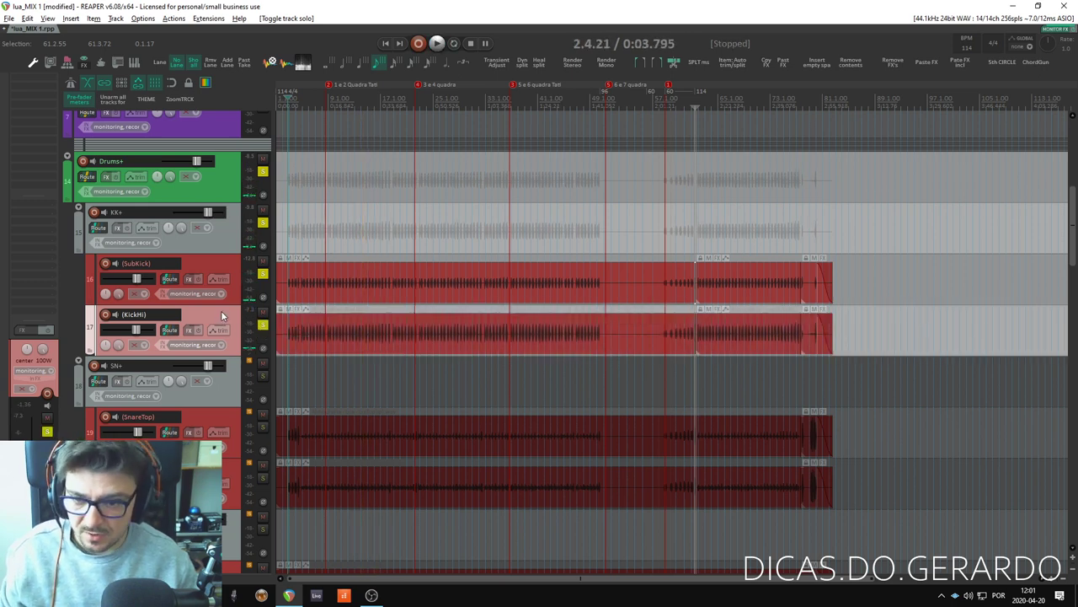
Duplicate the KickHi track
right_click(222, 314)
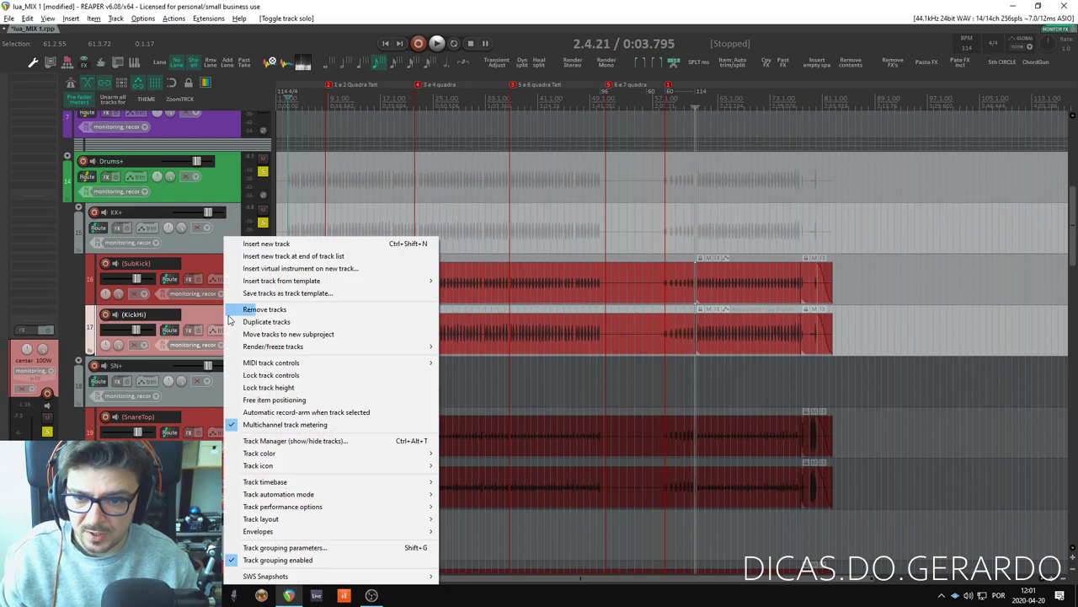
left_click(200, 313)
right_click(220, 314)
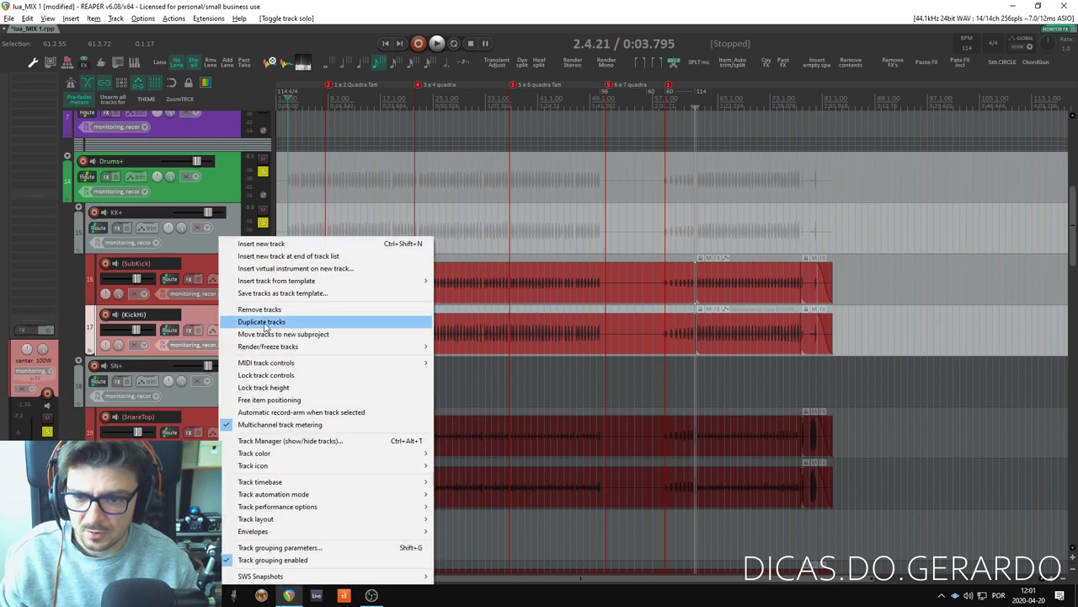
left_click(263, 321)
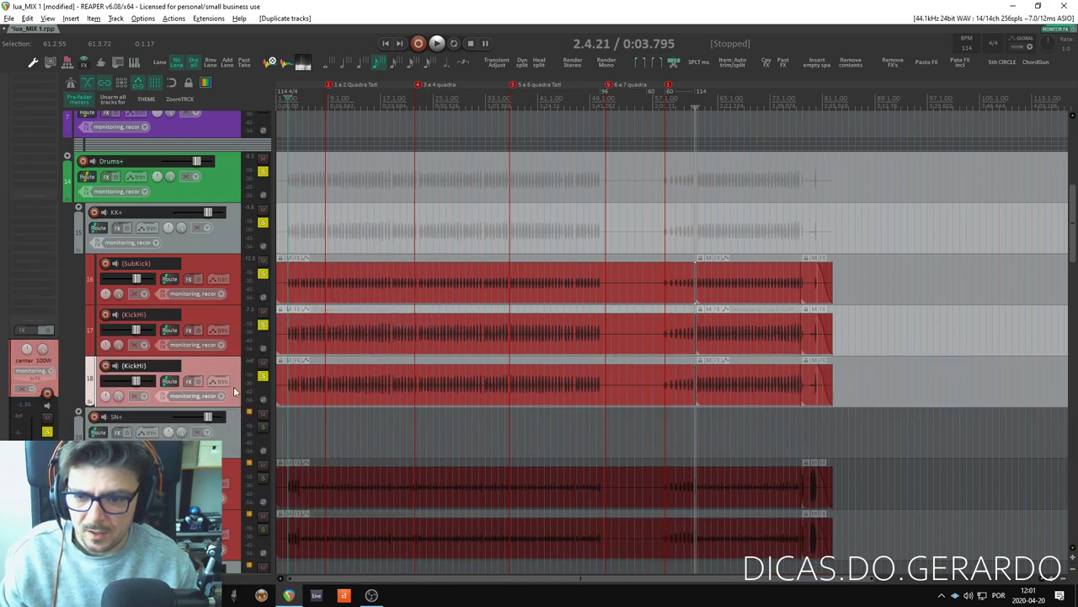
Add the ReaGate (Cockos) plug-in to the duplicated KickHi track's effects chain
left_click(191, 381)
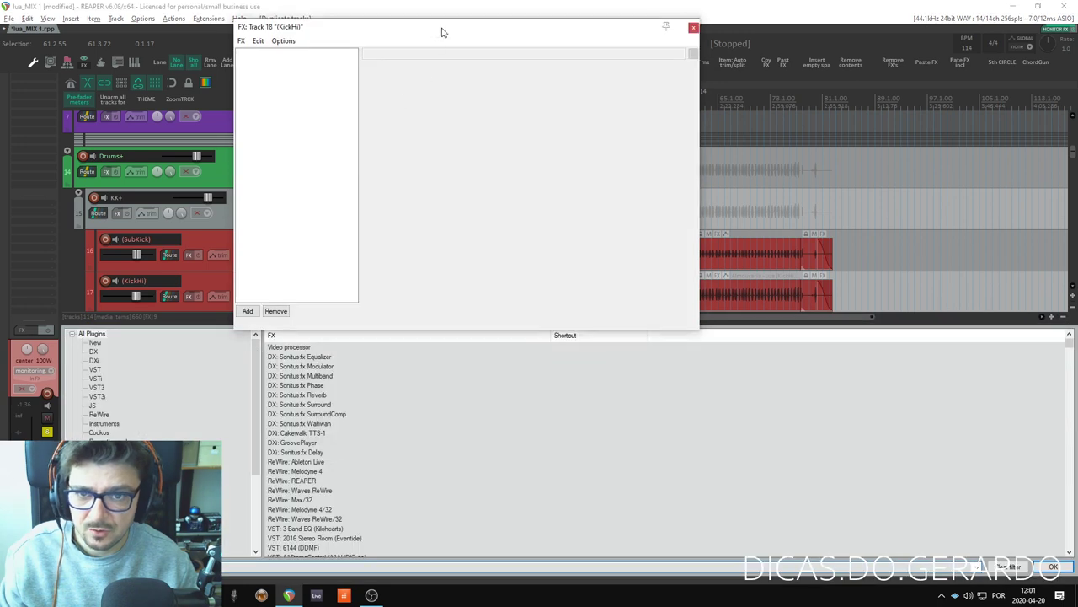
left_click_drag(441, 31, 626, 54)
left_click(286, 566)
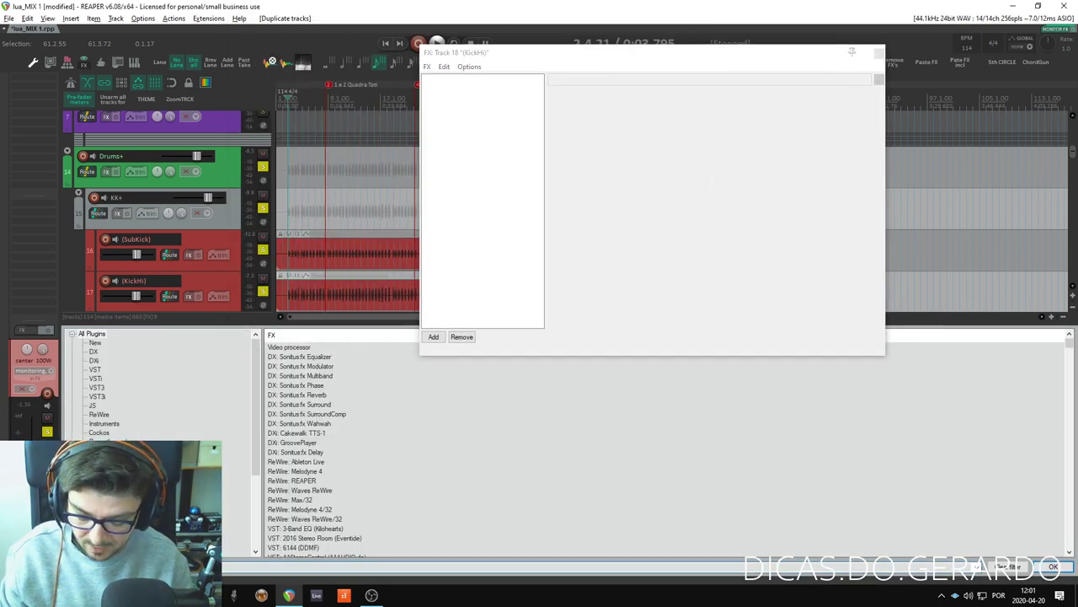
type("reagate")
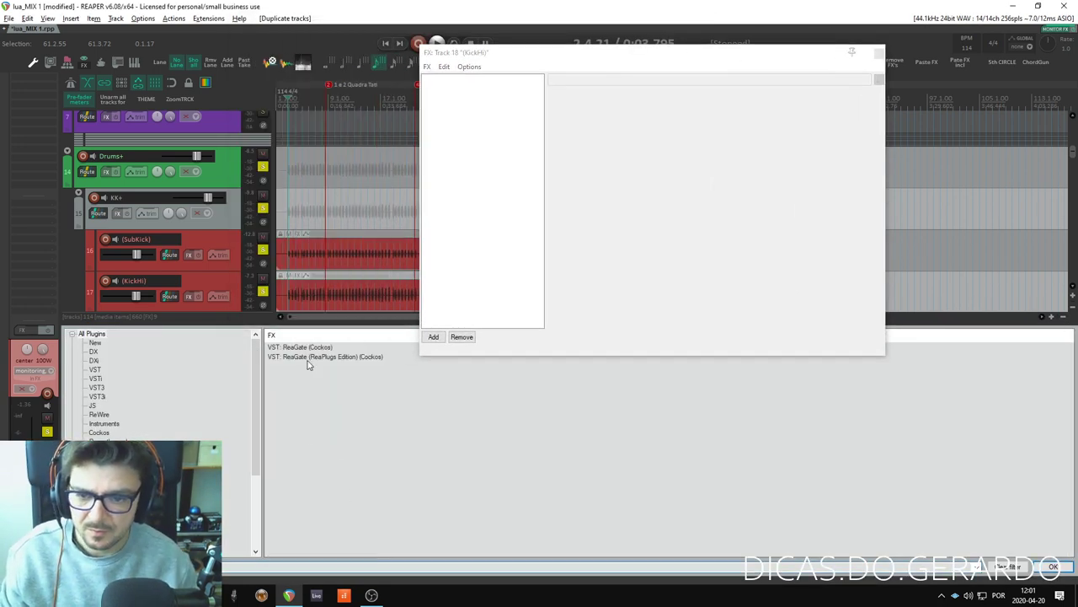
left_click_drag(306, 347, 477, 236)
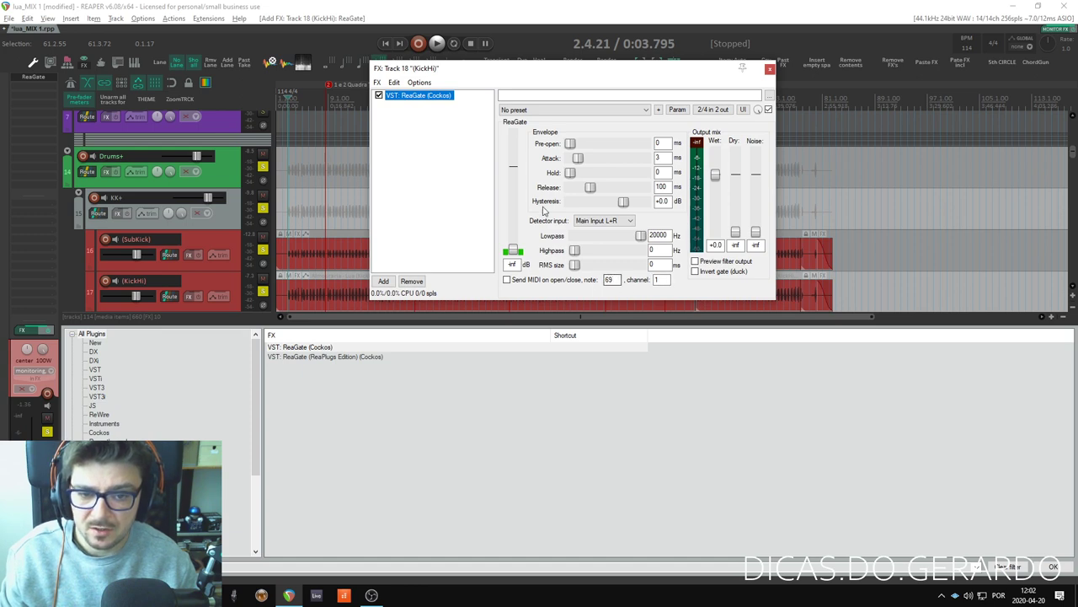
left_click_drag(472, 68, 585, 74)
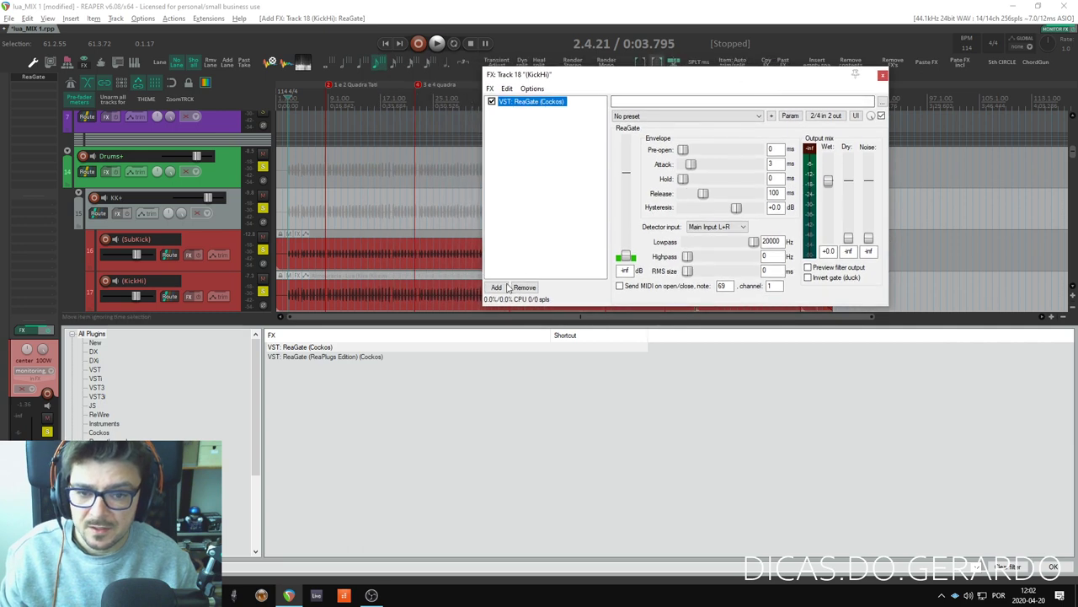
Add the ReaSamplOmatic5000 (Cockos) sampler after ReaGate on the duplicated KickHi track
key("BackSpace")
key("BackSpace")
key("BackSpace")
key("BackSpace")
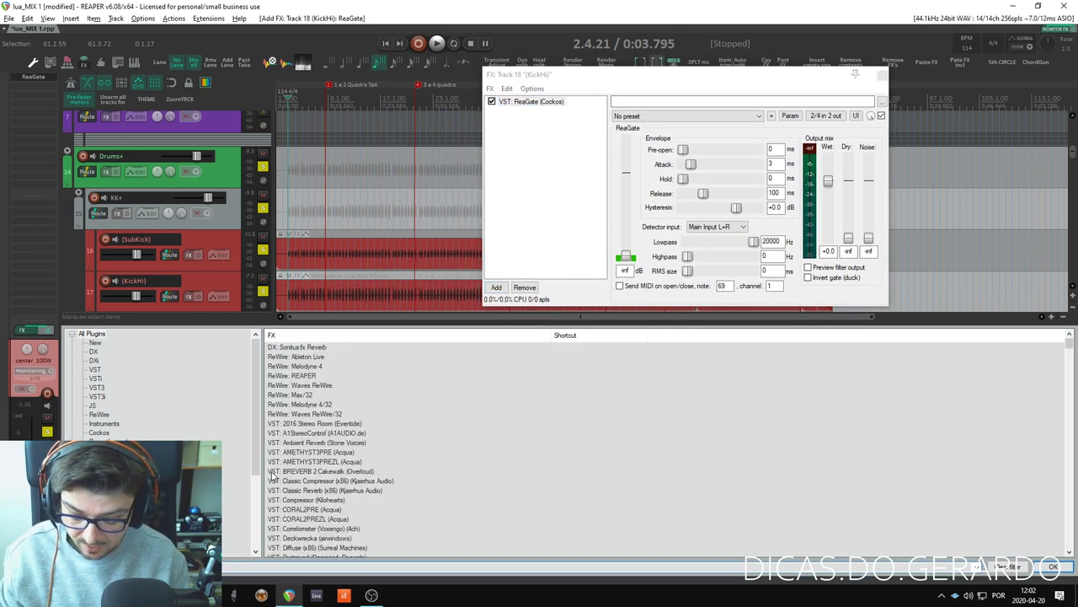
type("samp")
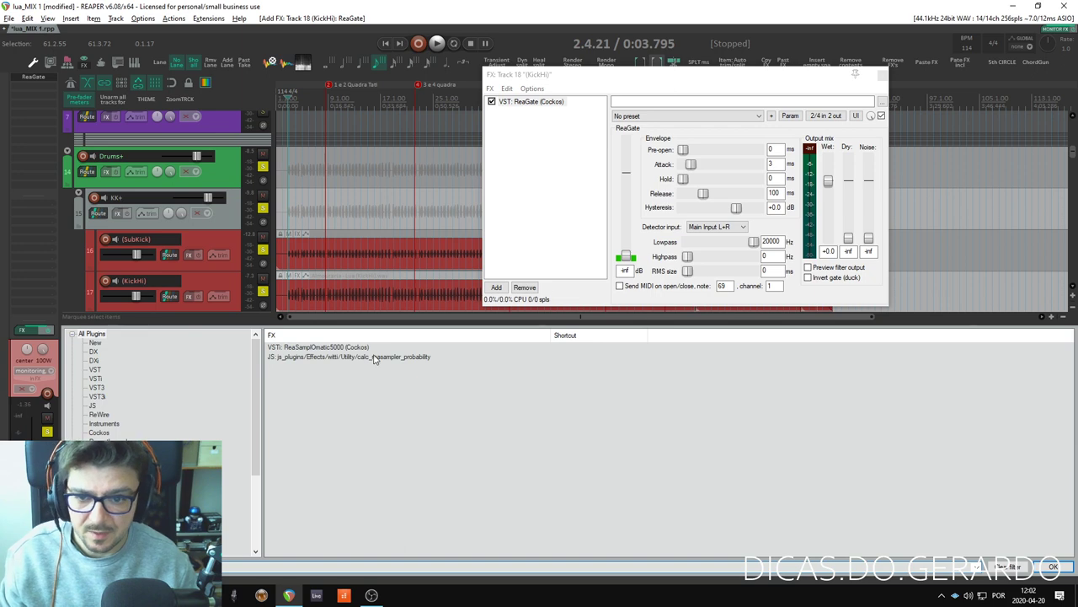
double_click(325, 349)
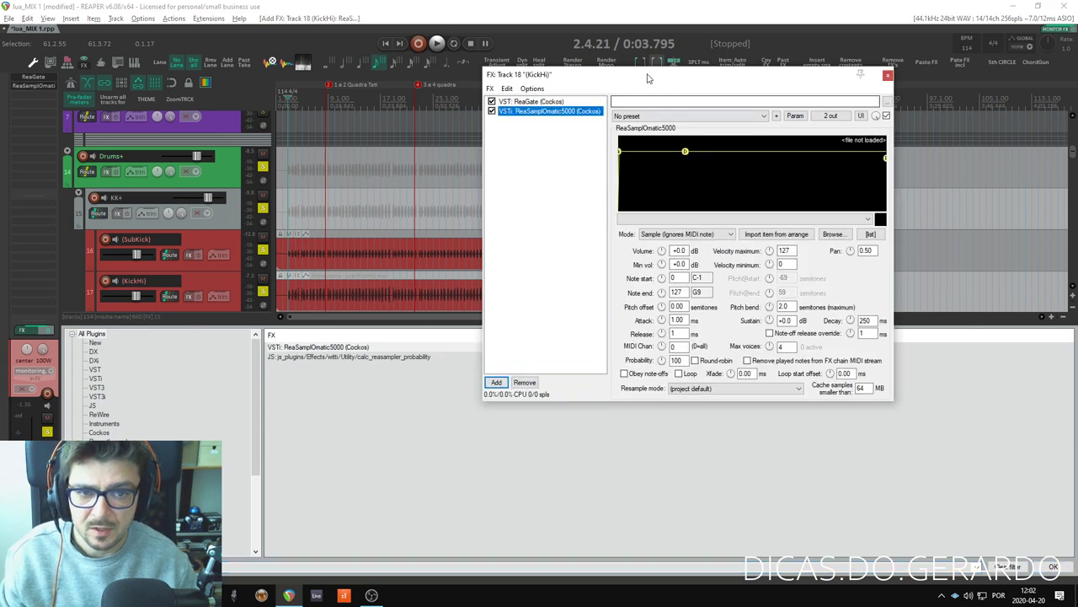
Set the sampler's note start and note end to 69, volume to -8.2 dB and minimum volume to -inf
left_click(706, 279)
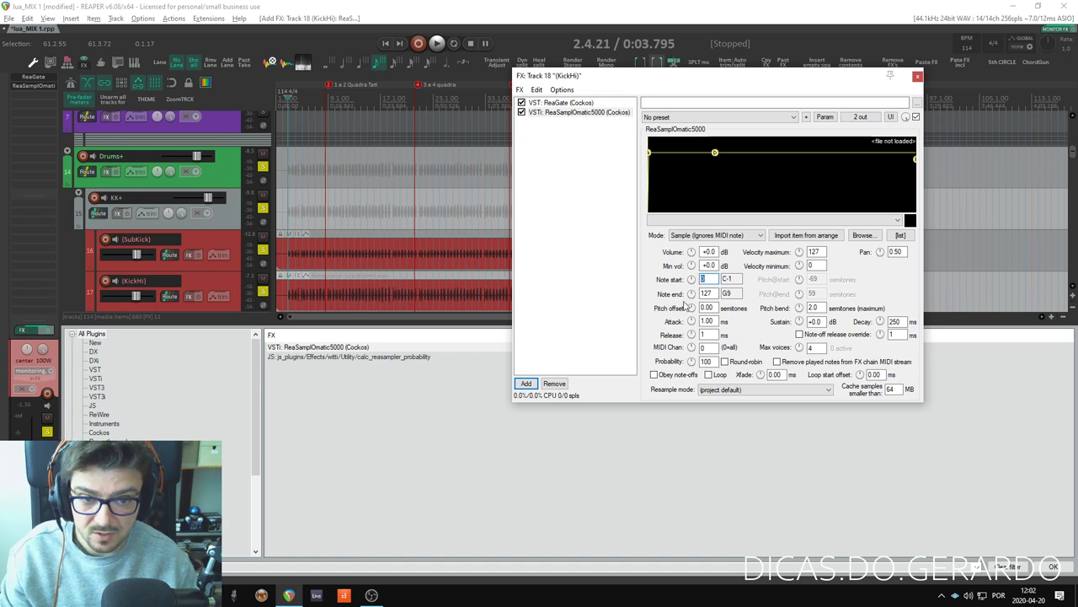
type("69")
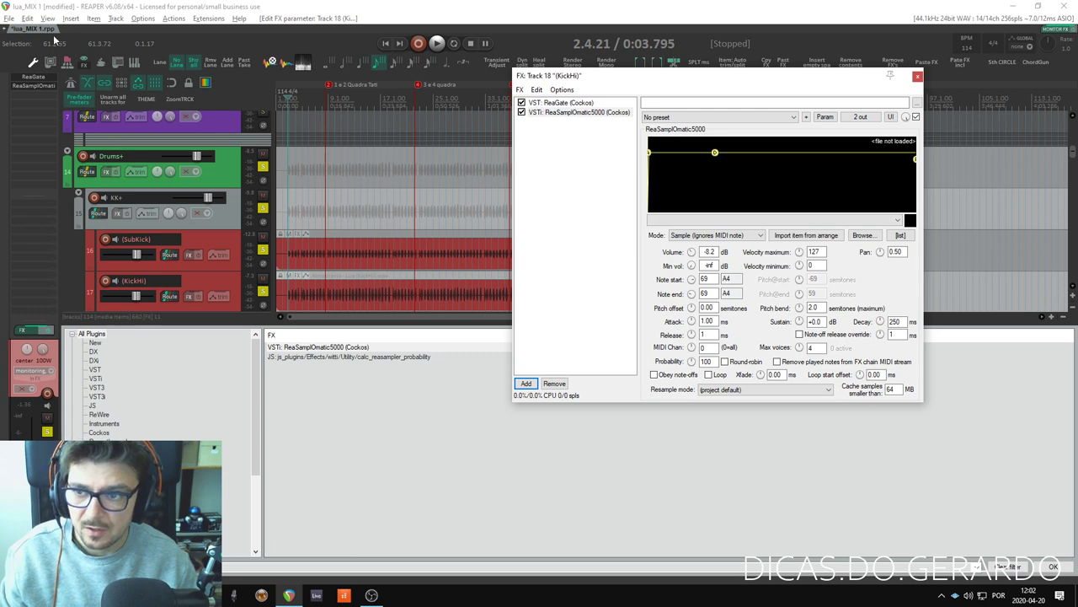
Audition kick samples in the RR Kick folder and load Rrkick 02.wav into the sampler
key("ctrl+alt+x")
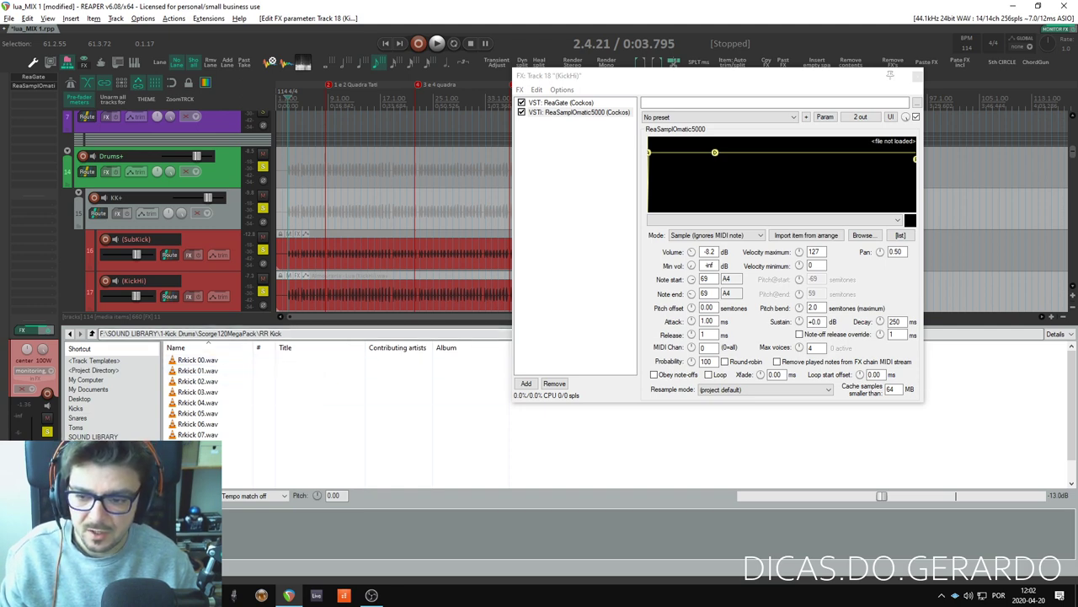
left_click(194, 372)
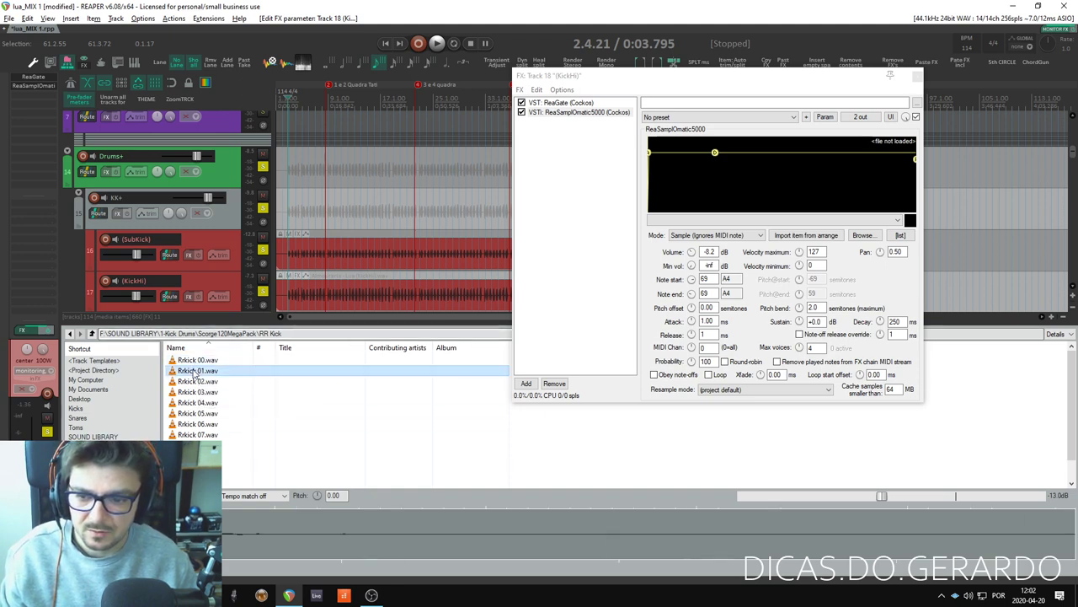
left_click(197, 381)
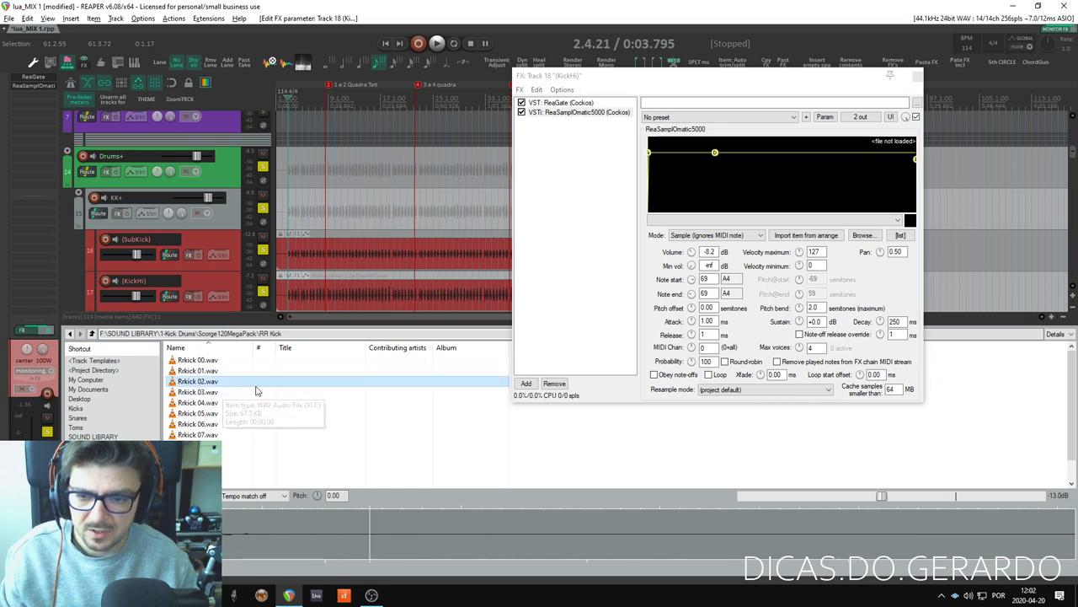
left_click_drag(257, 386, 720, 175)
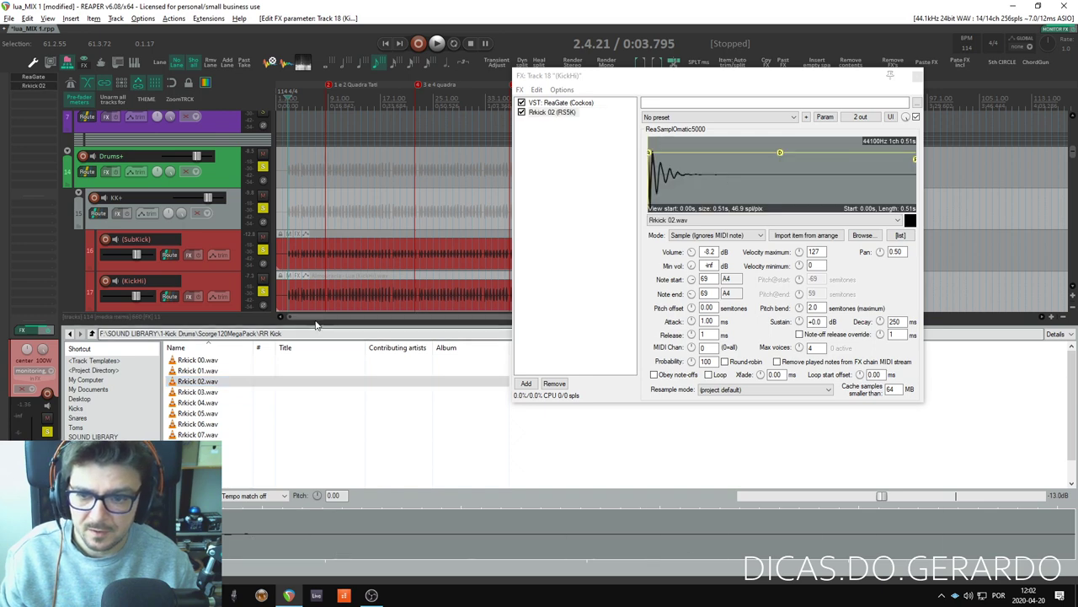
Unsolo the SubKick and original KickHi tracks and play the duplicated KickHi track from the start of the kick part
left_click_drag(295, 327, 295, 430)
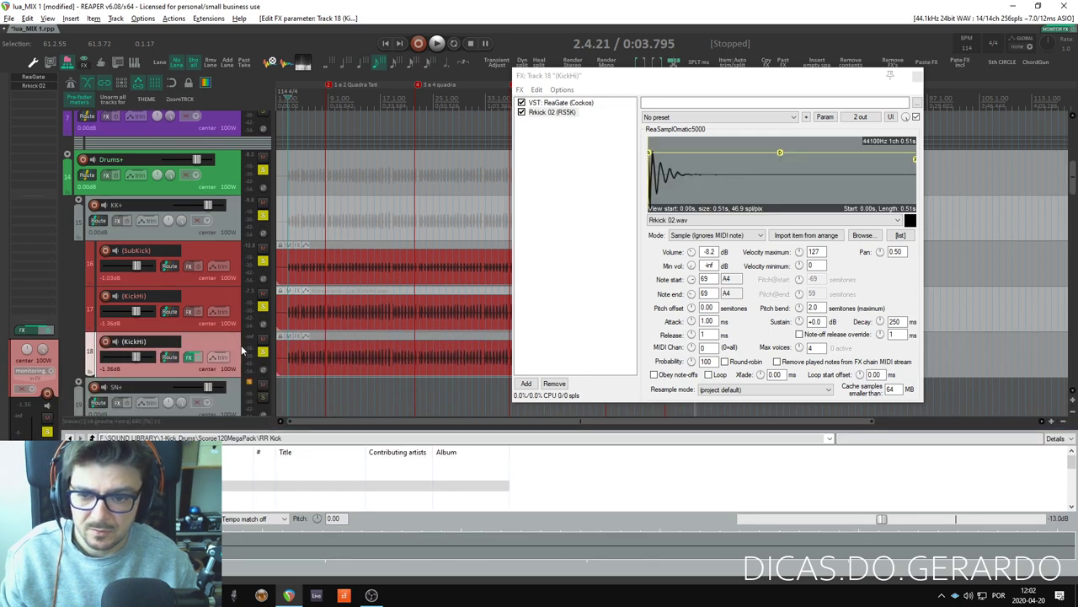
left_click(262, 305)
left_click(263, 260)
left_click(278, 328)
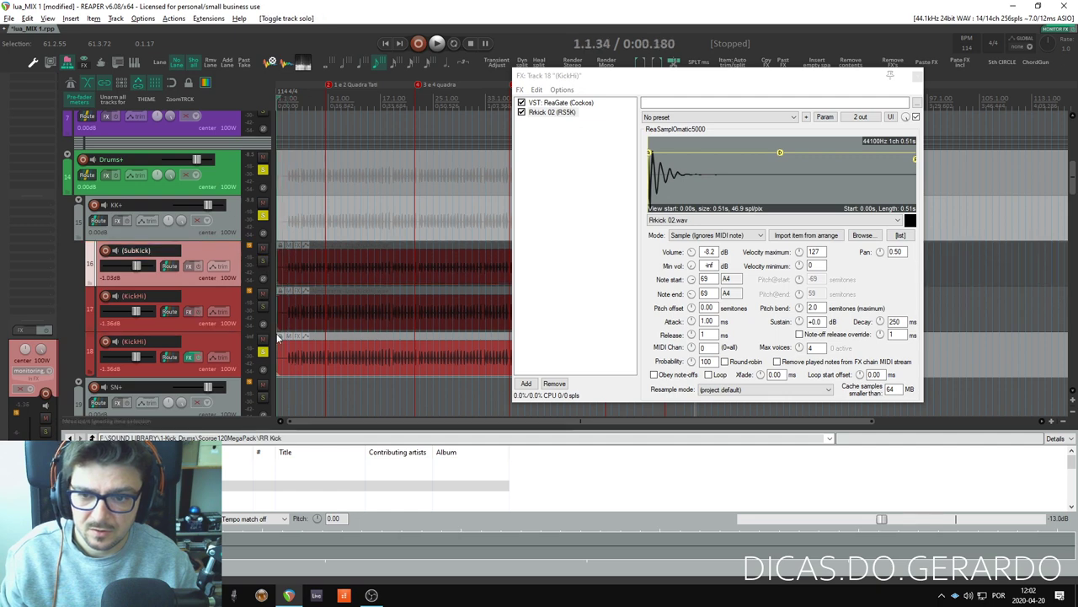
left_click(285, 334)
key("space")
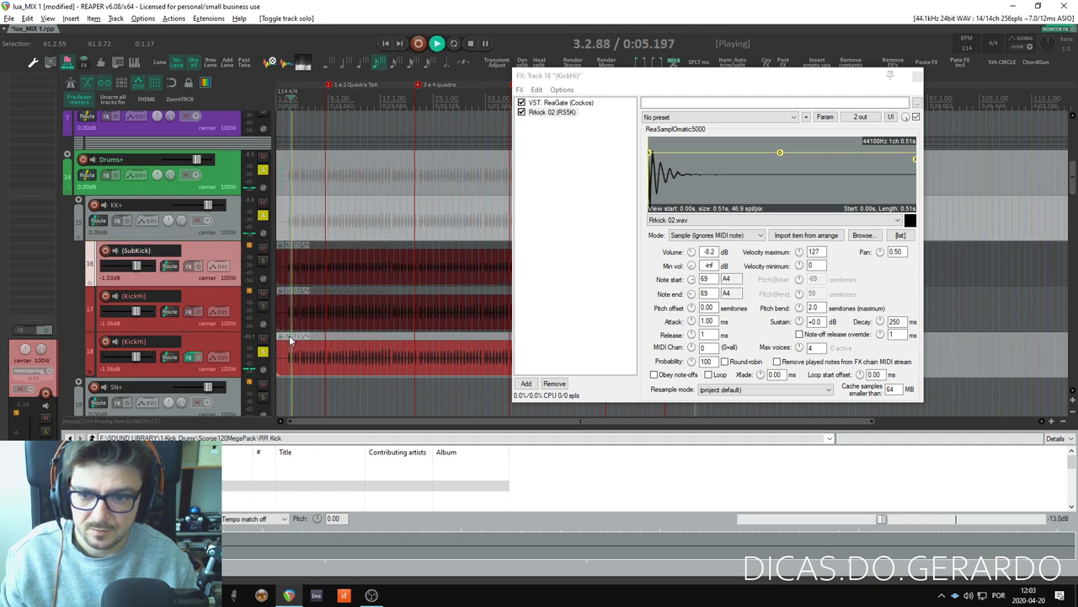
Set ReaGate's threshold on the duplicated KickHi track to -16.1 dB and enable sending MIDI on open/close
left_click(213, 342)
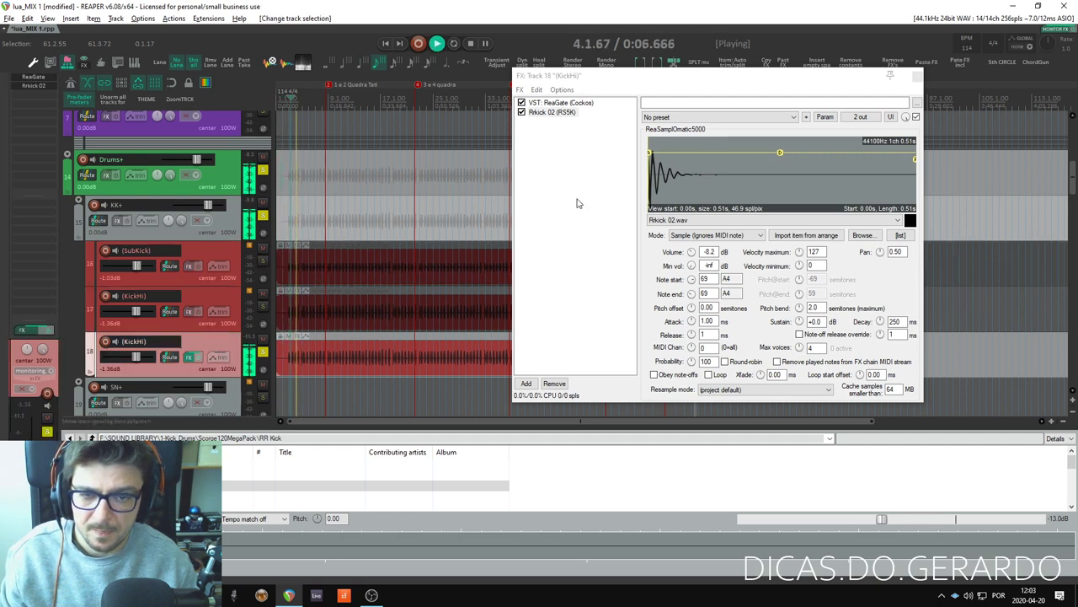
left_click(559, 102)
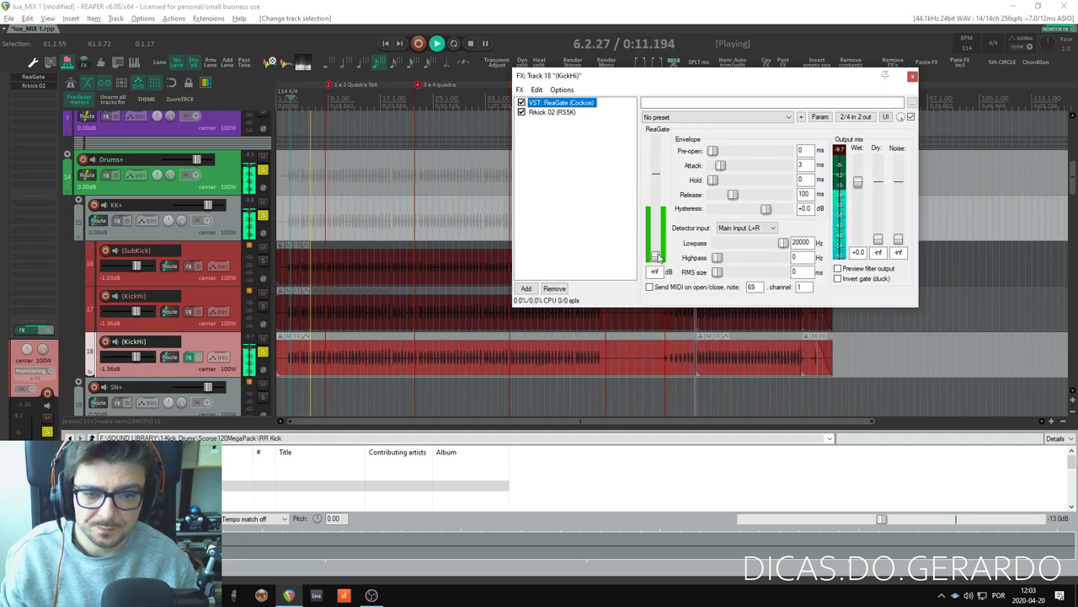
left_click_drag(654, 251, 661, 217)
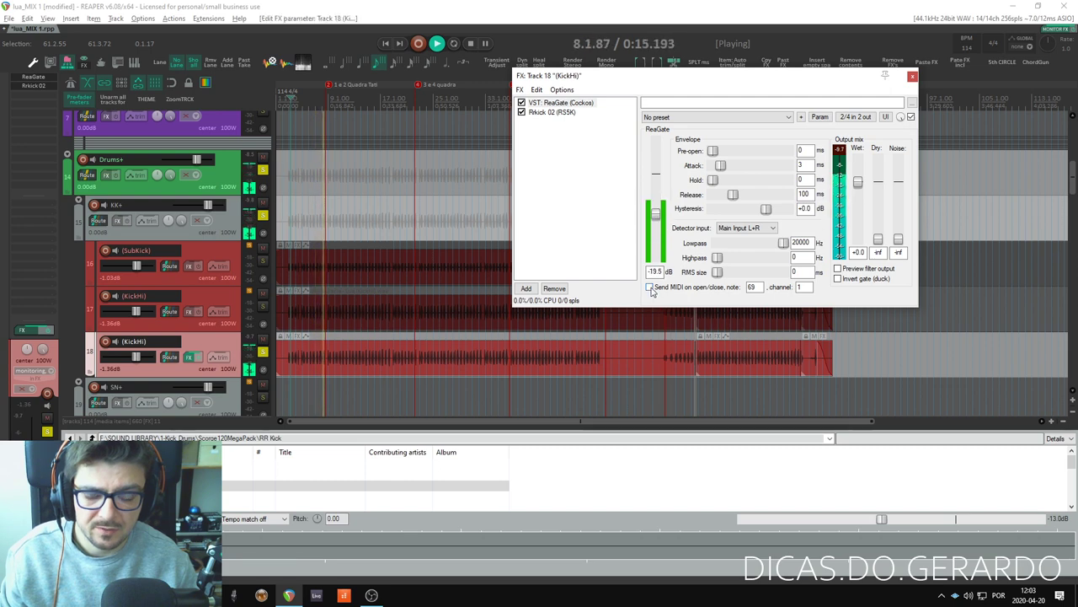
left_click(718, 289)
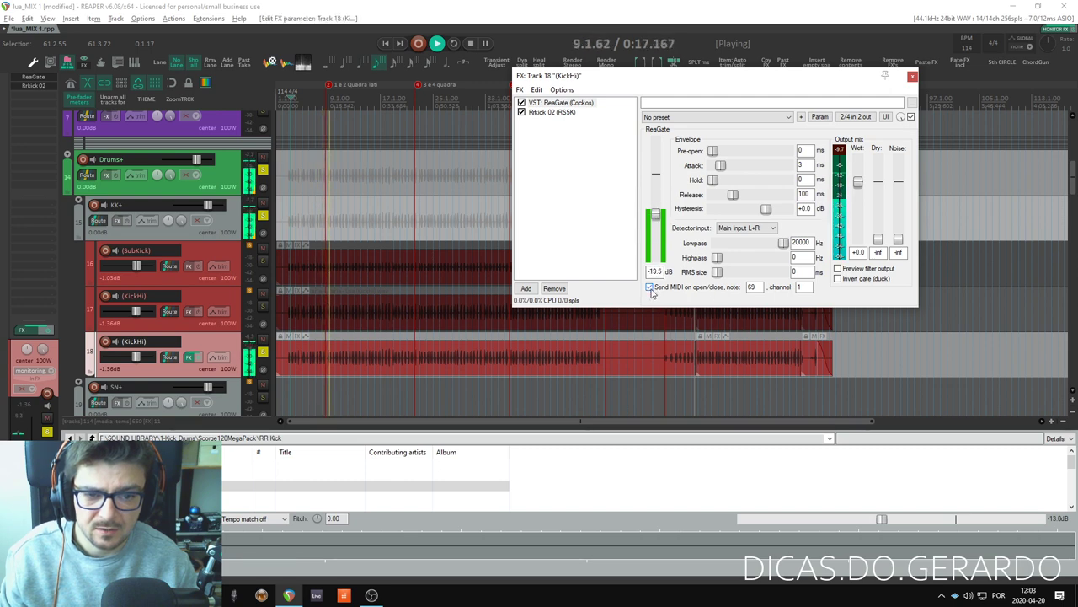
mouse_move(656, 217)
left_mouse_down()
mouse_move(656, 195)
mouse_move(656, 211)
left_mouse_up()
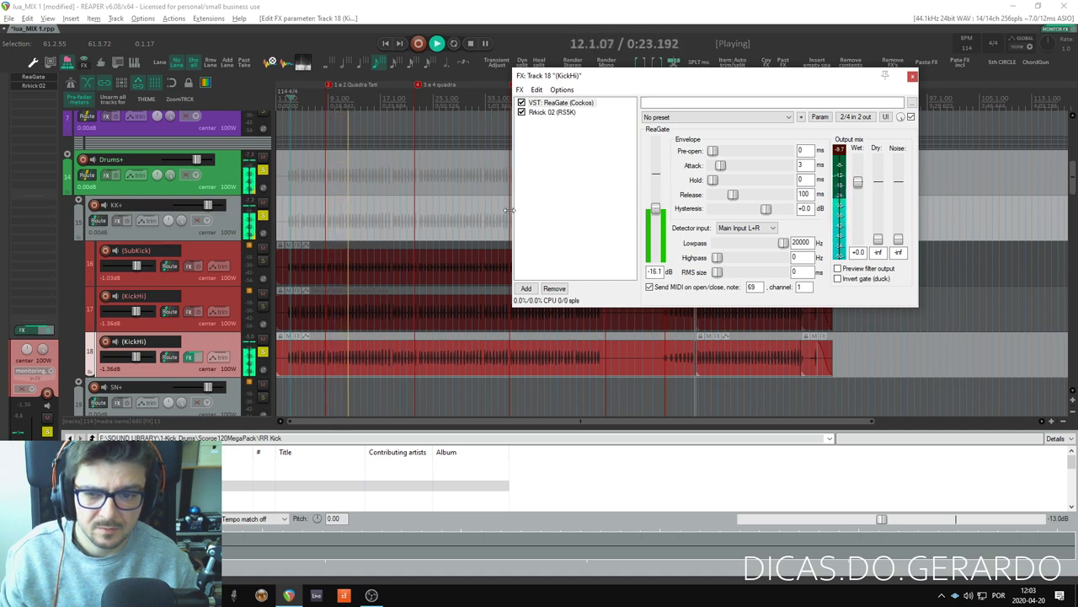
Set the kick sampler's pitch offset to -3.20 semitones on the duplicated KickHi track and stop playback
left_click(552, 112)
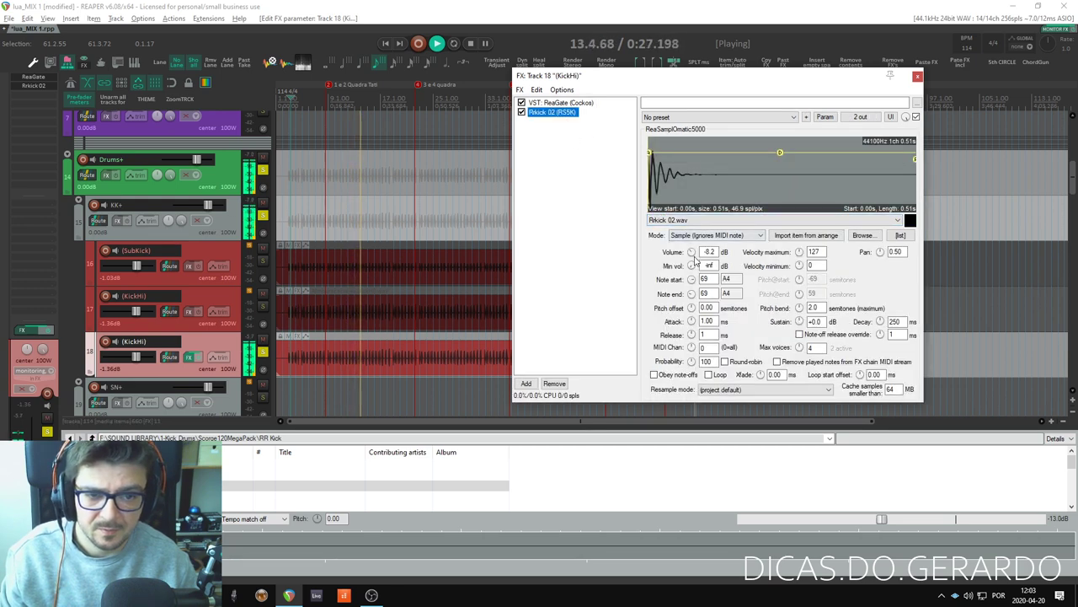
left_click_drag(691, 307, 691, 336)
key("space")
Solo the SubKick and original KickHi tracks and compare playback with and without the duplicated KickHi track
left_click(263, 261)
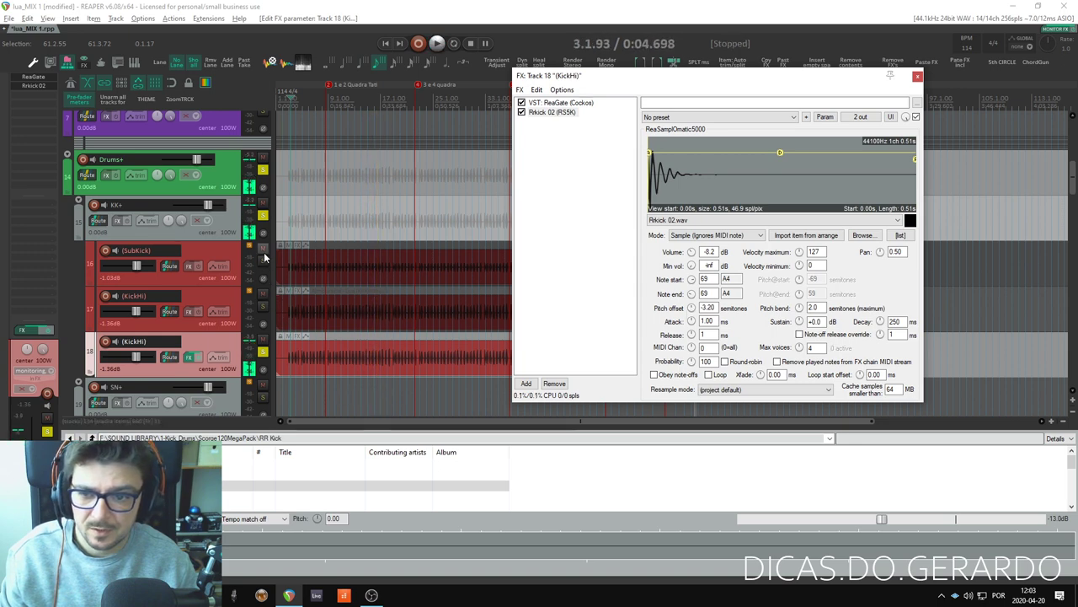
left_click(262, 307)
key("space")
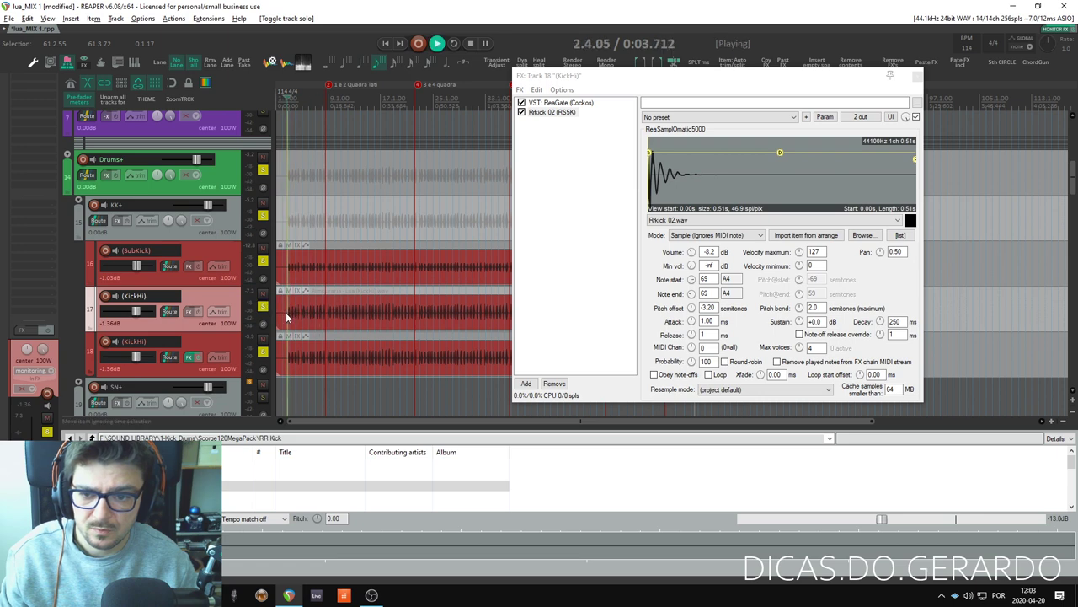
left_click(262, 352)
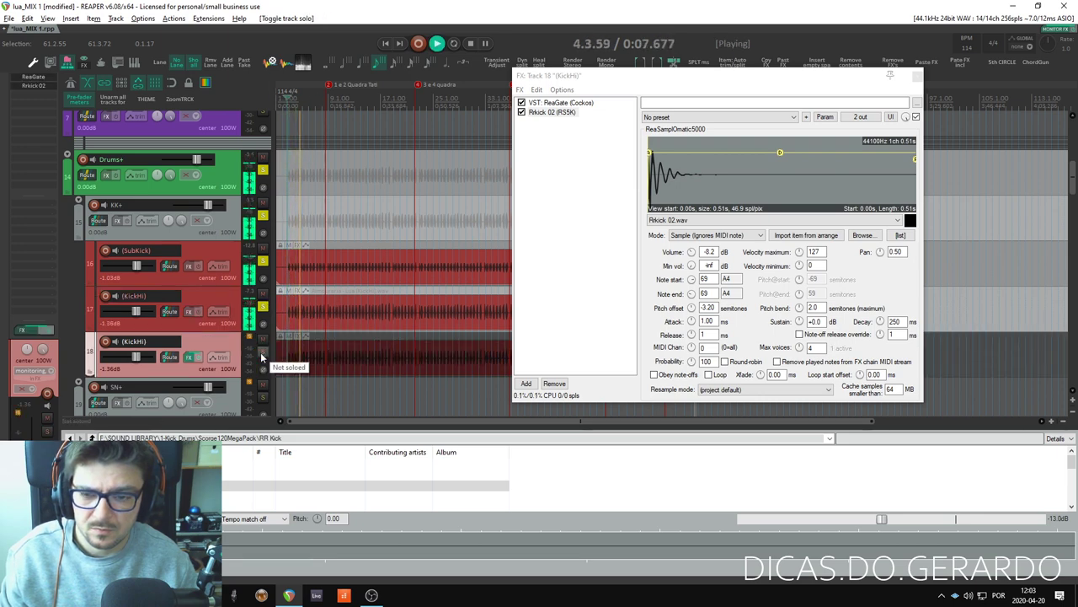
left_click(262, 353)
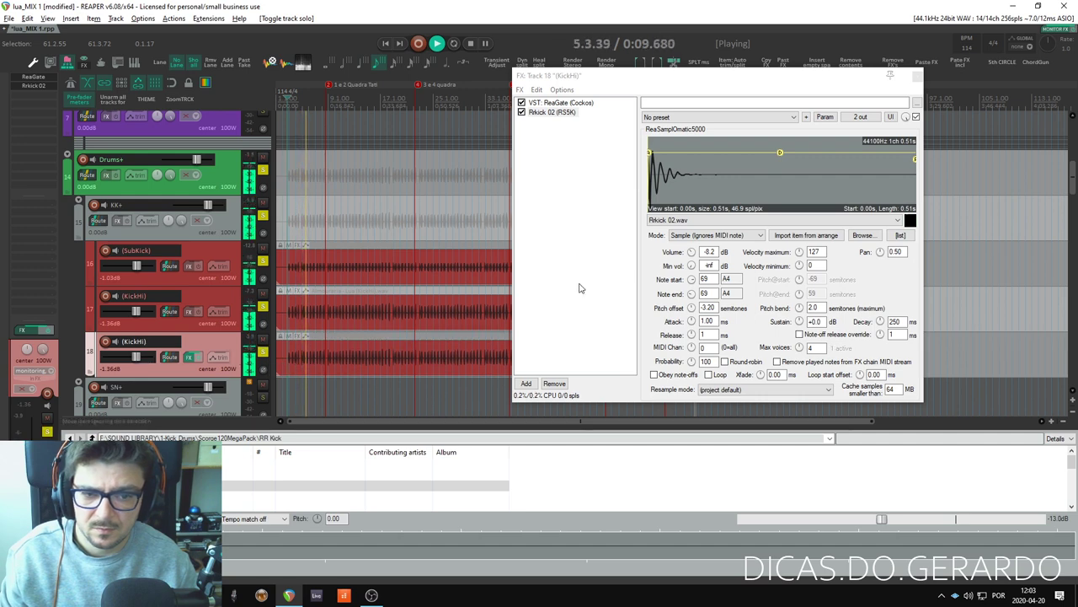
Set the kick sampler's volume to -16.5 dB during playback and stop the transport
left_click_drag(690, 252, 691, 286)
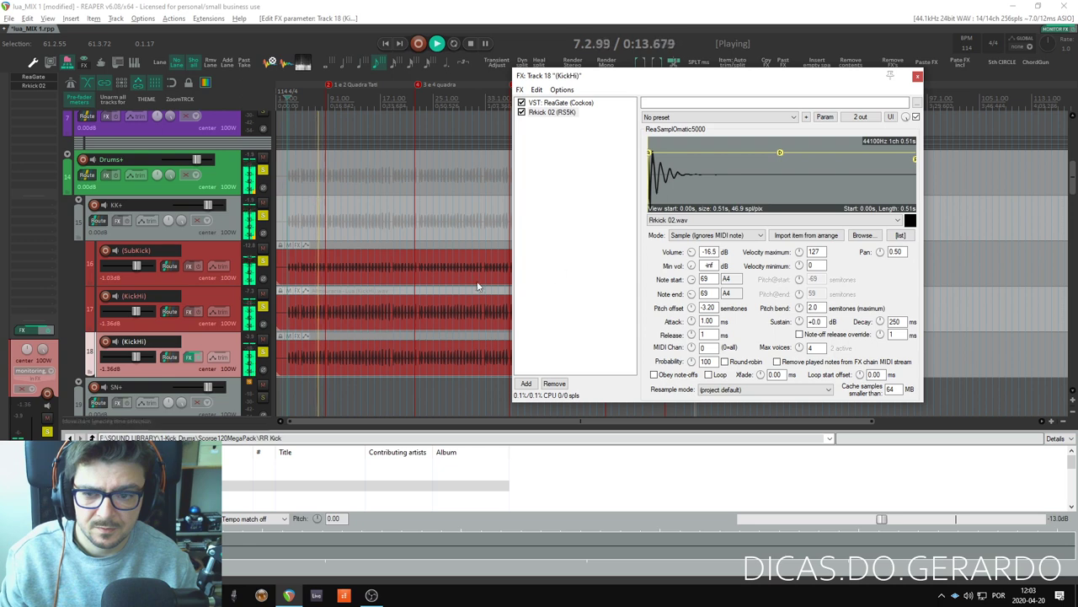
key("space")
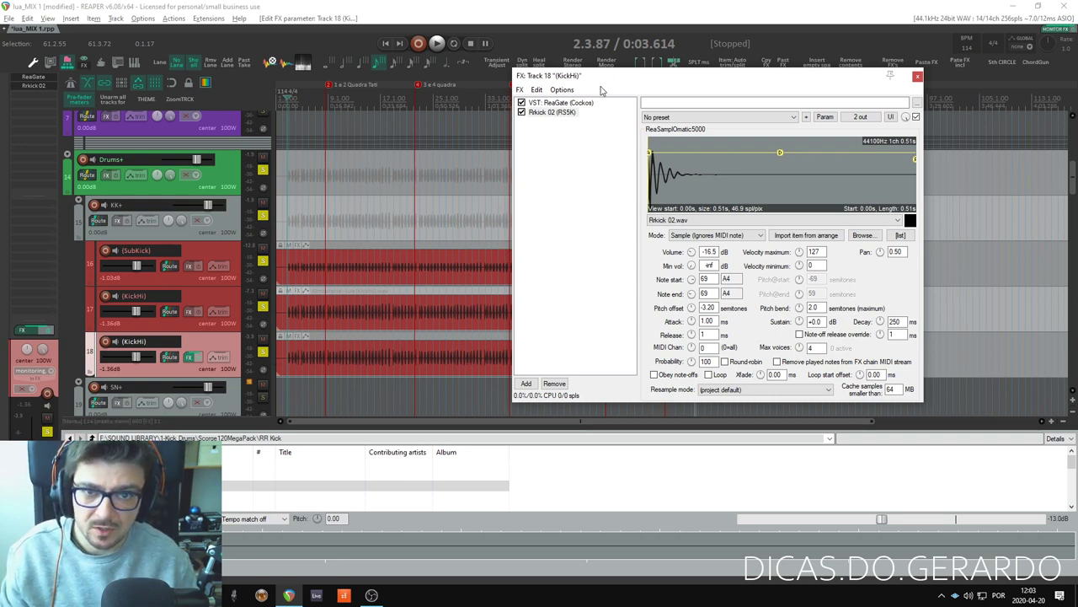
Check ReaGate's MIDI note setting against the sampler's note range on the duplicated KickHi track
left_click_drag(615, 75, 718, 39)
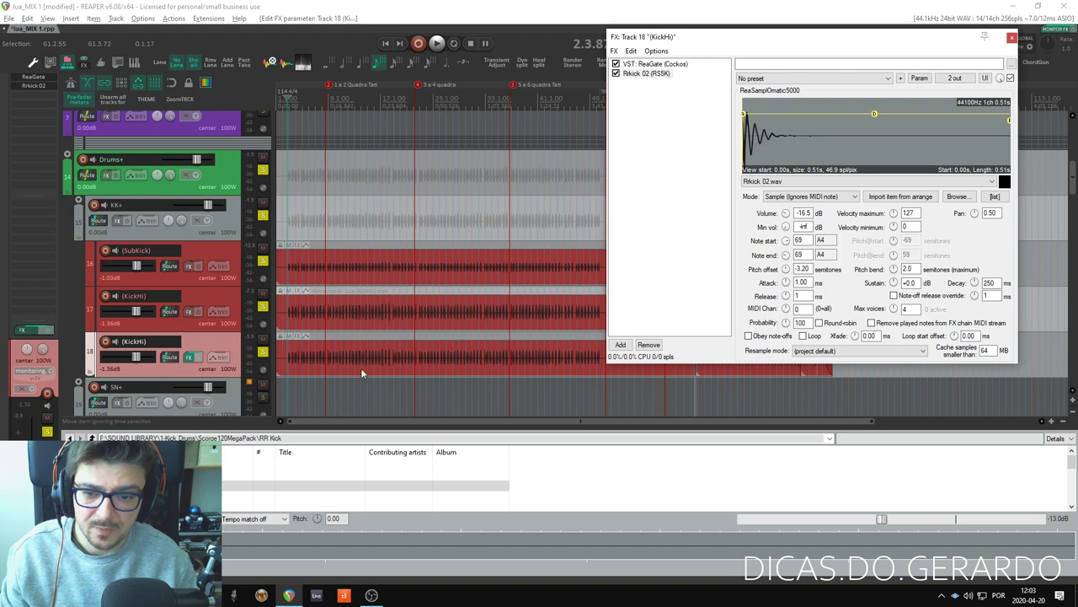
left_click(663, 64)
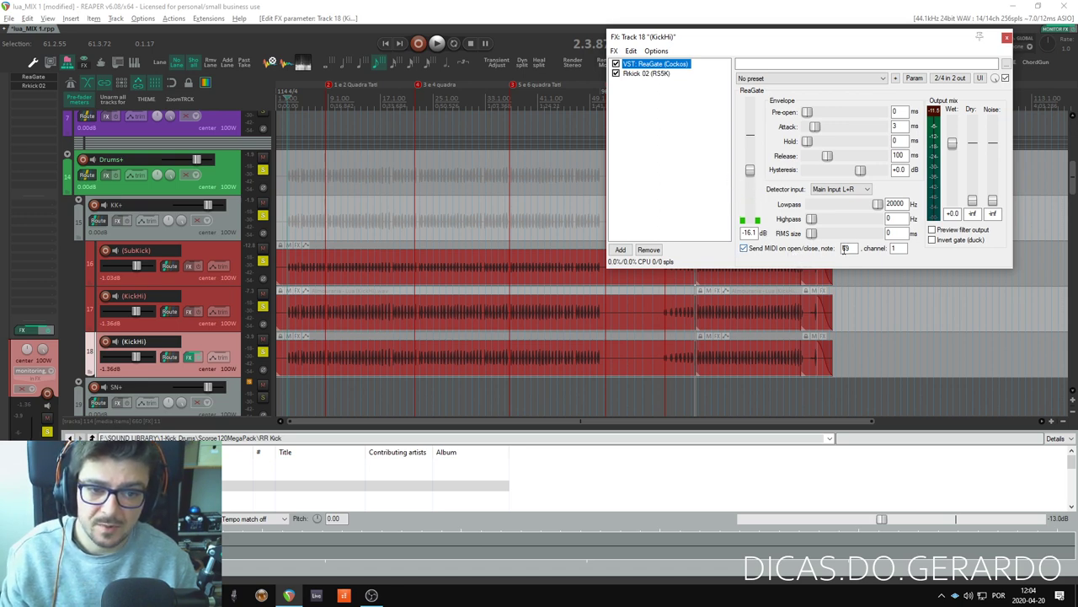
left_click(645, 74)
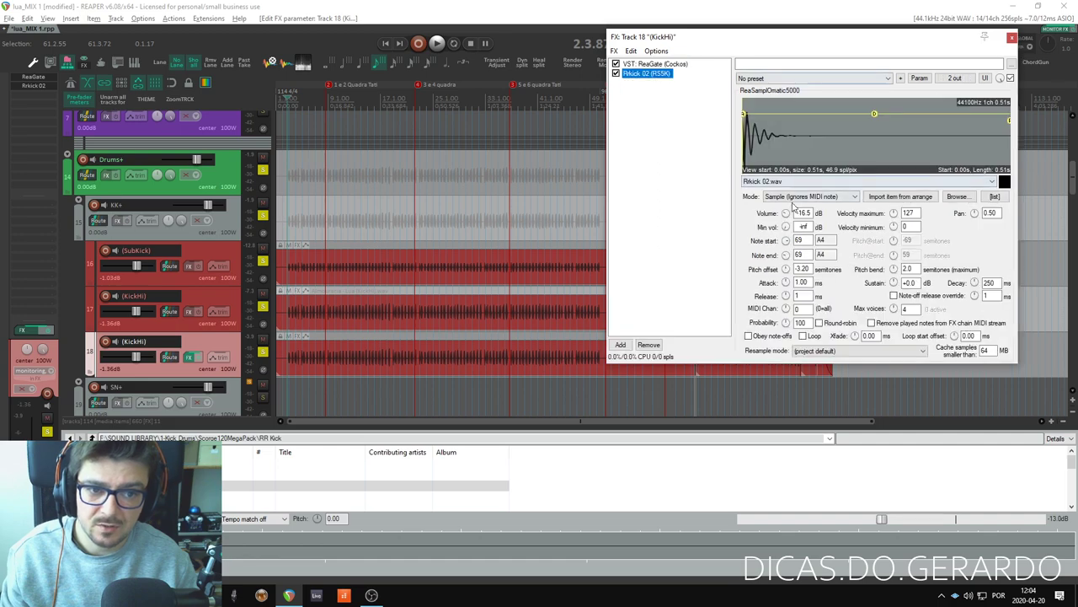
left_click_drag(808, 38, 690, 56)
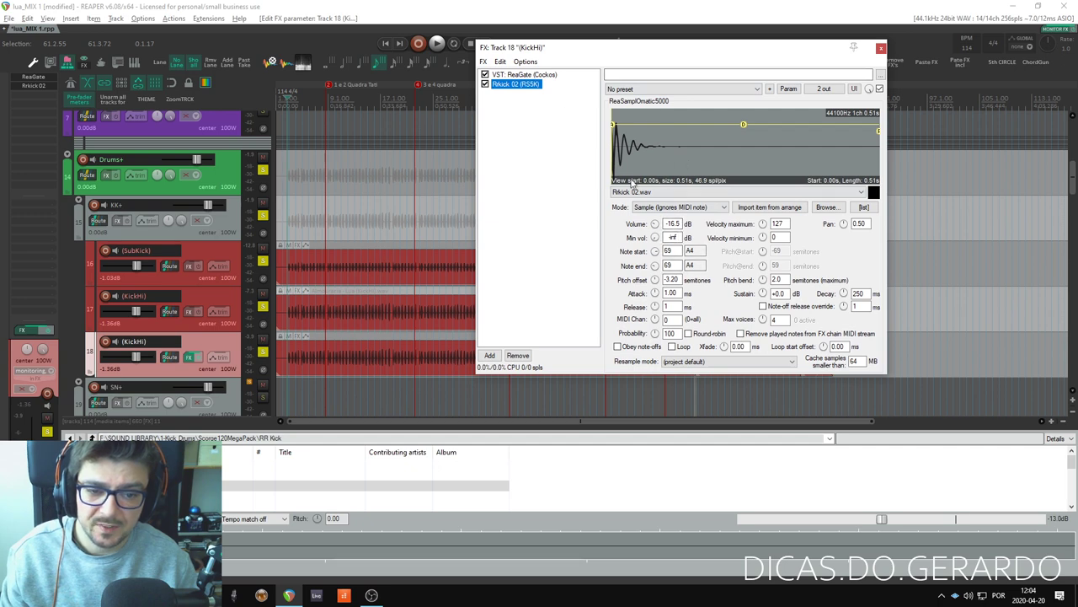
Play the soloed kick tracks, compare with the duplicated KickHi unsoloed, and set its track volume to -4.42 dB
key("space")
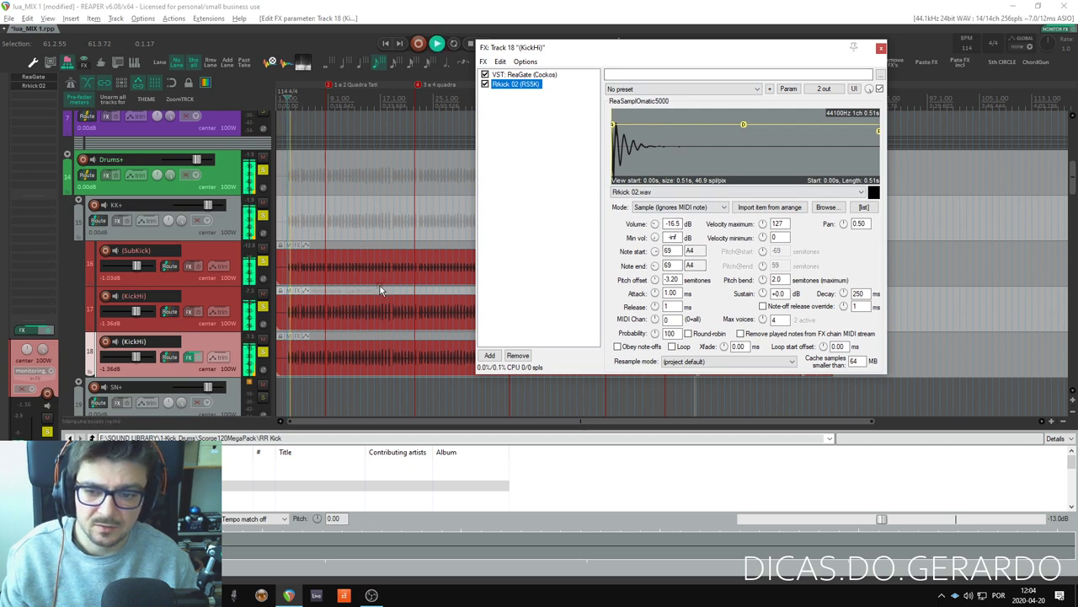
left_click(263, 353)
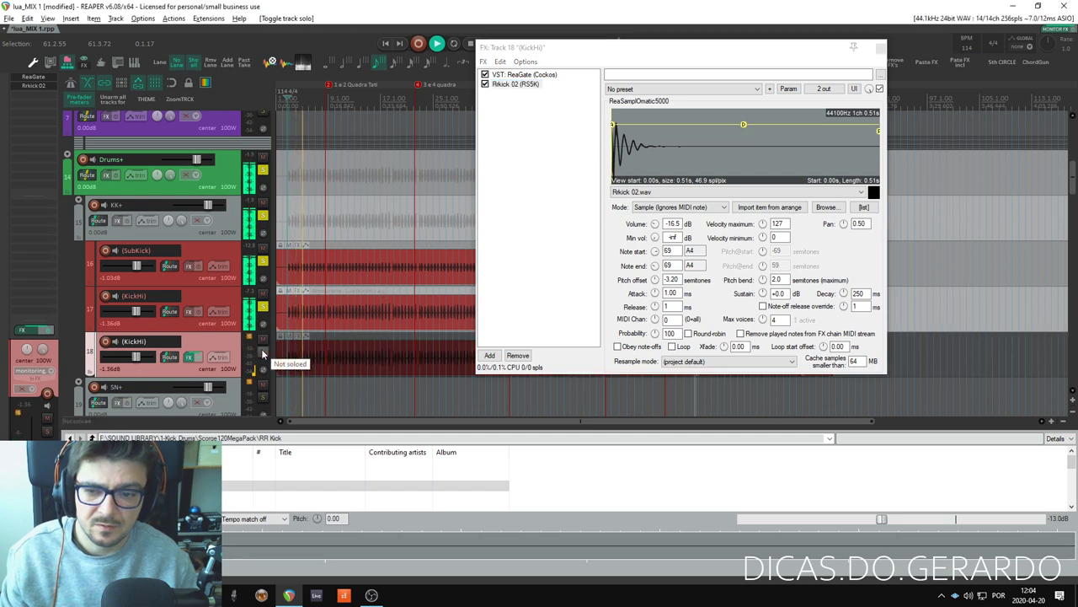
left_click(263, 353)
left_click_drag(132, 369, 128, 368)
left_click_drag(602, 48, 611, 46)
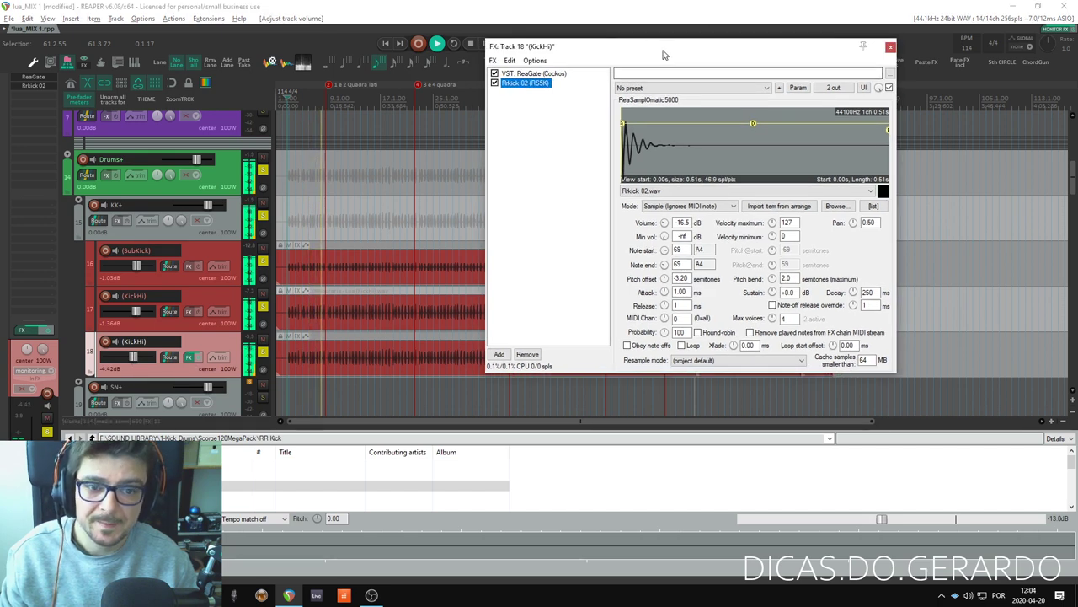
left_click_drag(662, 53, 677, 54)
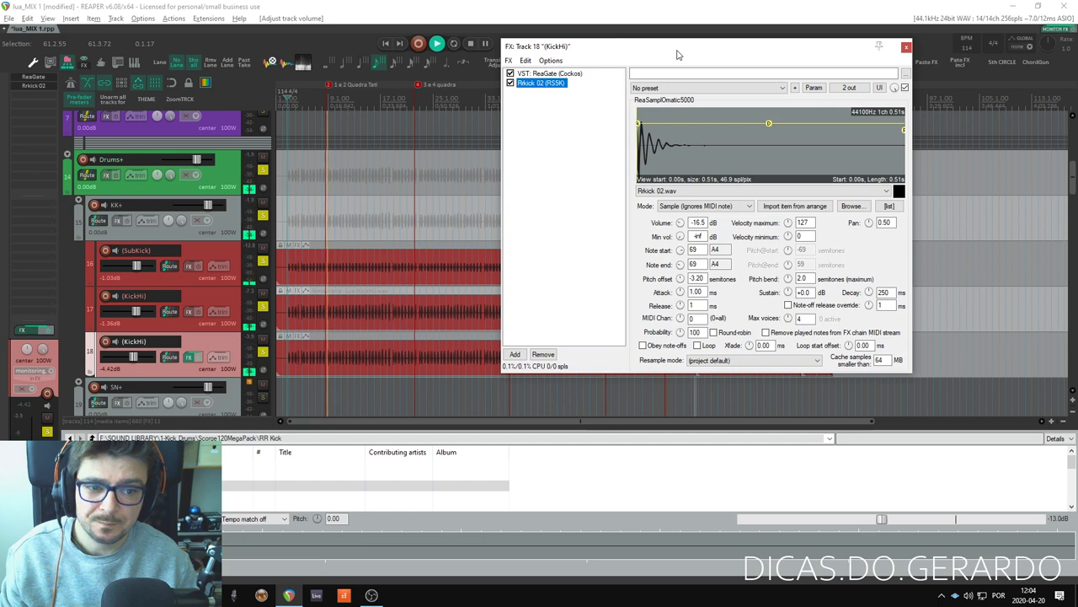